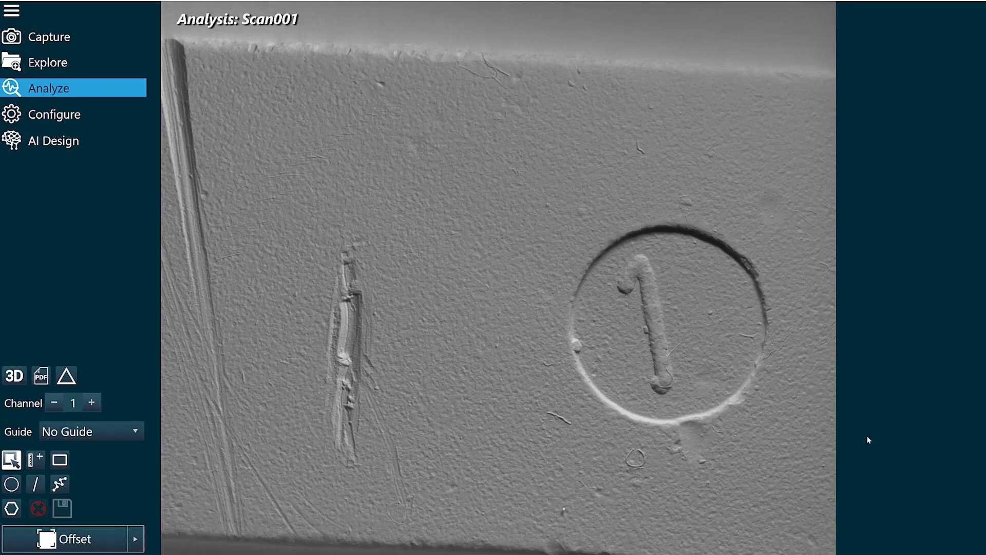
Look at the scanned surface in the 3D view, then return to the flat image view
click(14, 375)
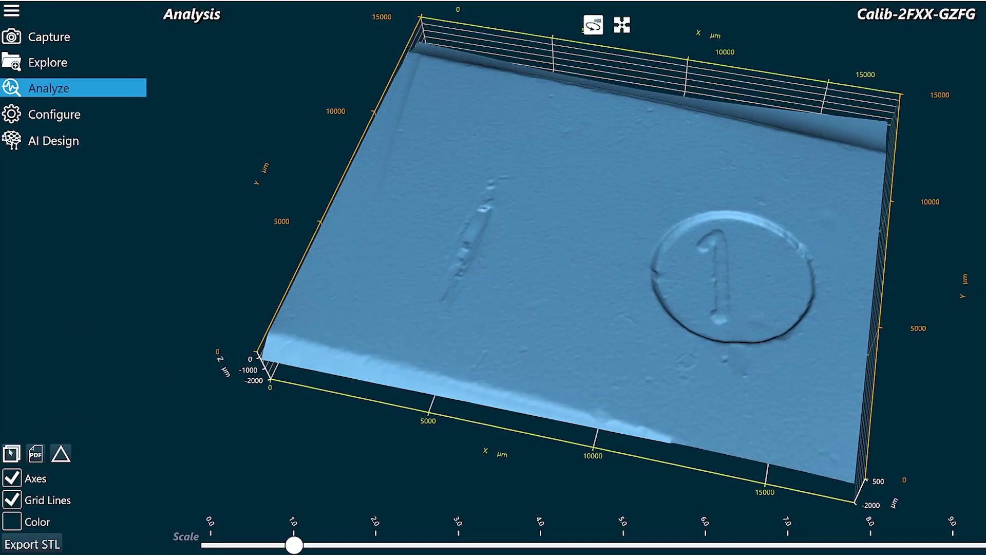
click(11, 454)
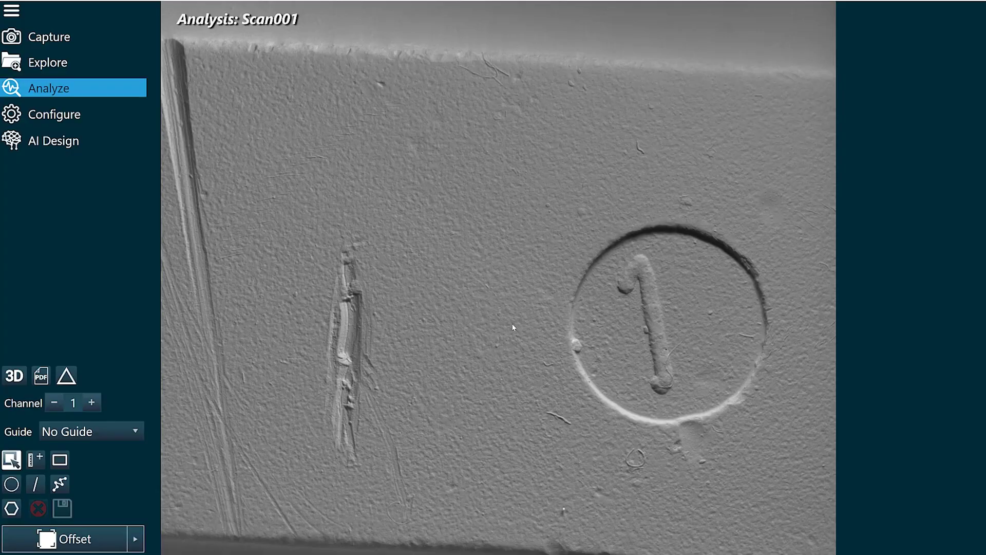
Create an Offset measurement with a line about 1,550 µm long across the stem of the raised numeral 1
click(77, 541)
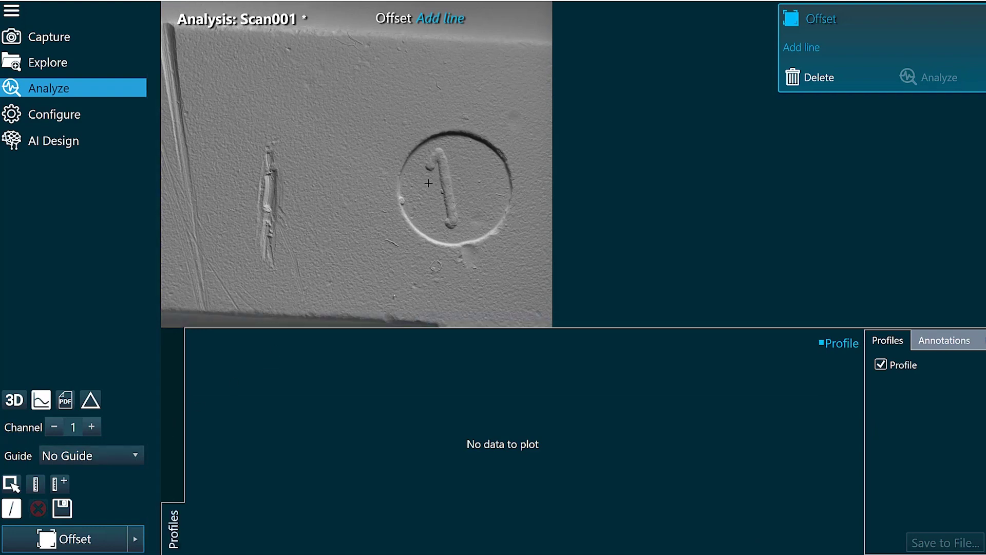
drag(429, 182, 464, 178)
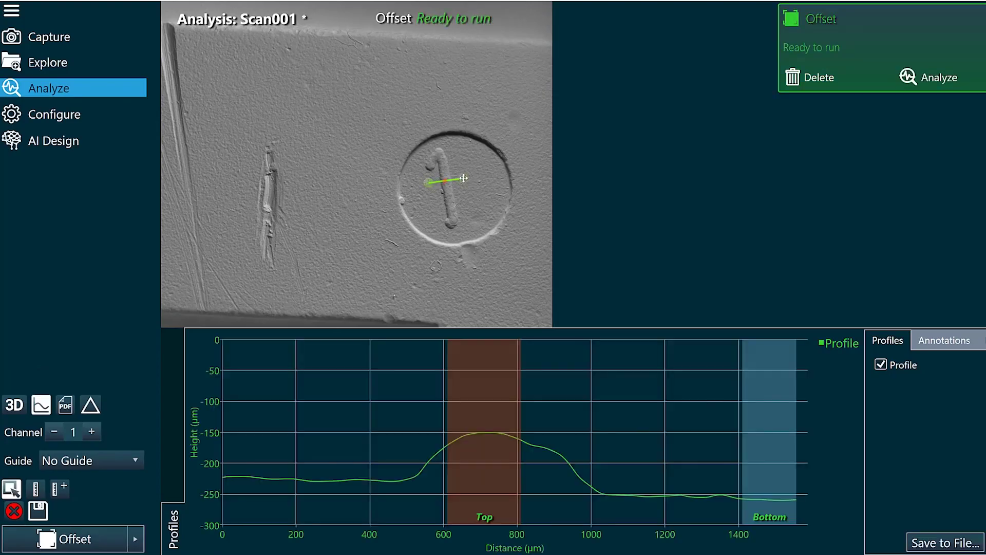
mouse_move(334, 385)
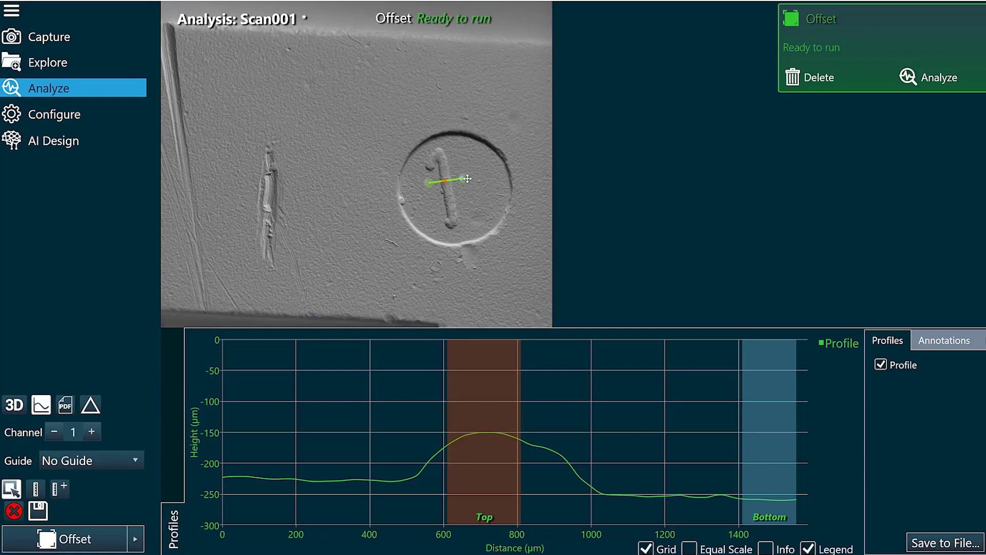
scroll(328, 205, up, 3)
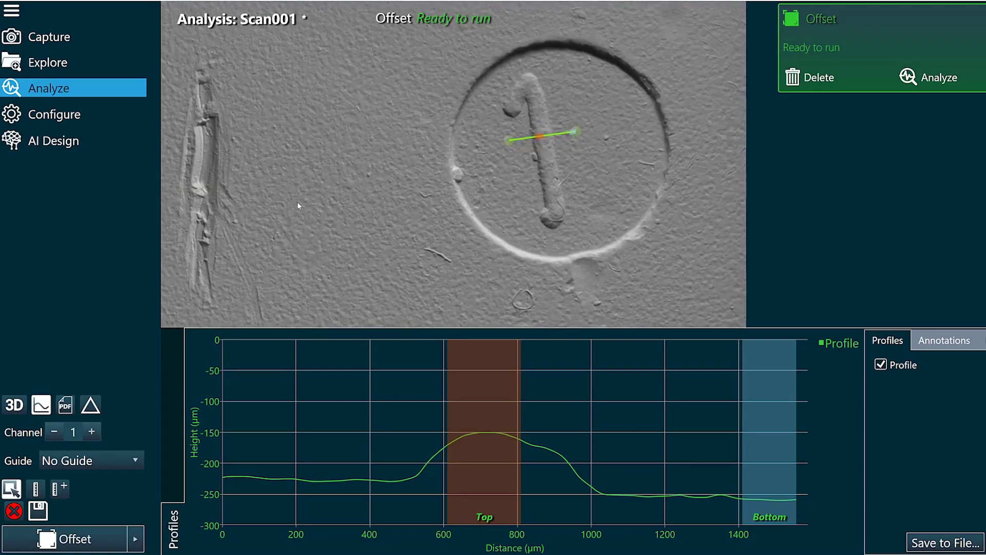
drag(359, 205, 199, 231)
scroll(281, 234, up, 3)
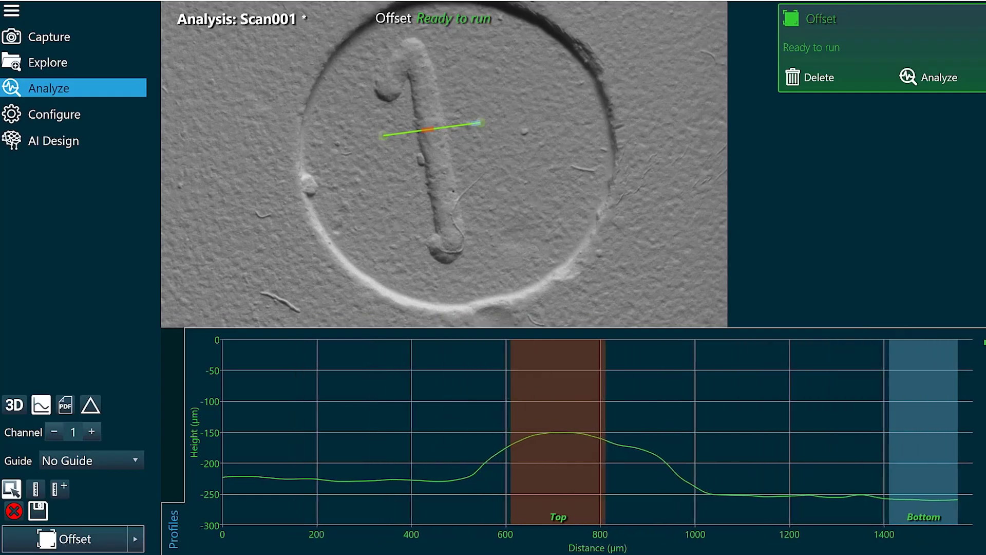
Add two leveling regions on the flat parts either side of the profile's bump, narrowing the first to about 436 µm
click(983, 340)
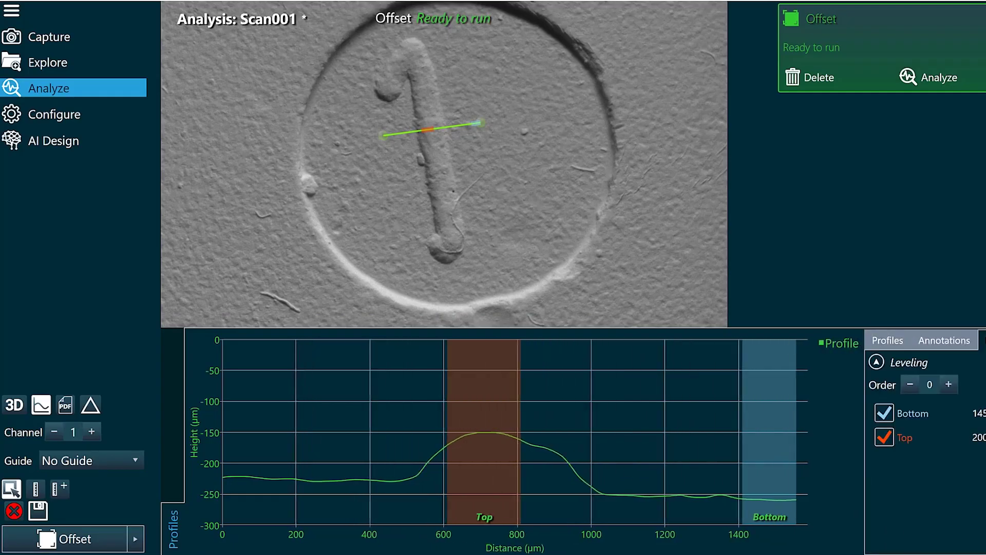
click(877, 362)
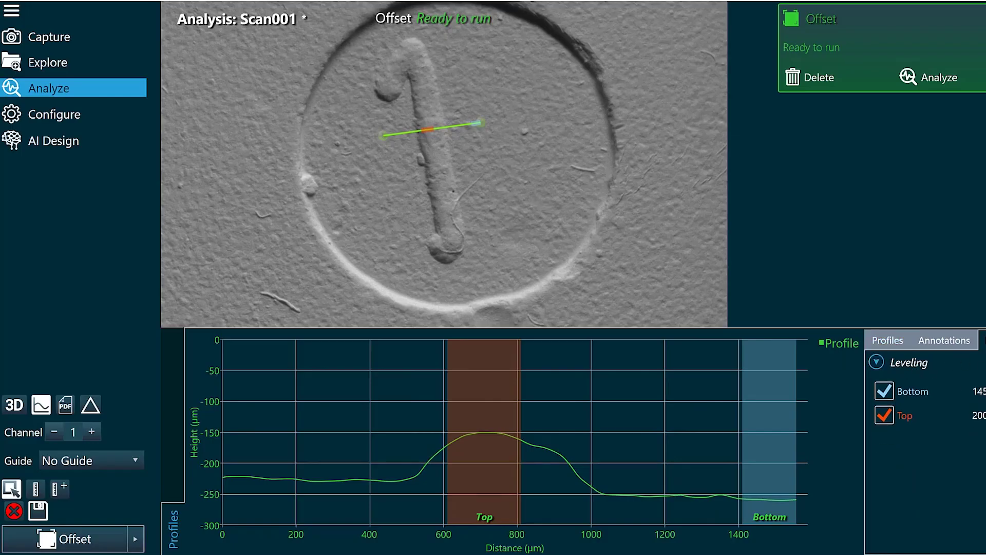
drag(223, 431, 411, 432)
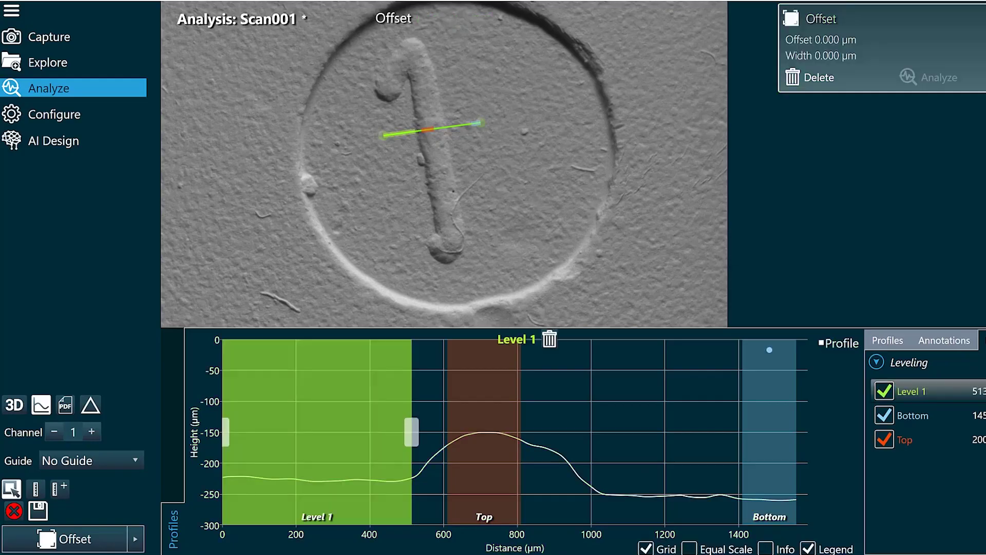
drag(605, 432, 796, 432)
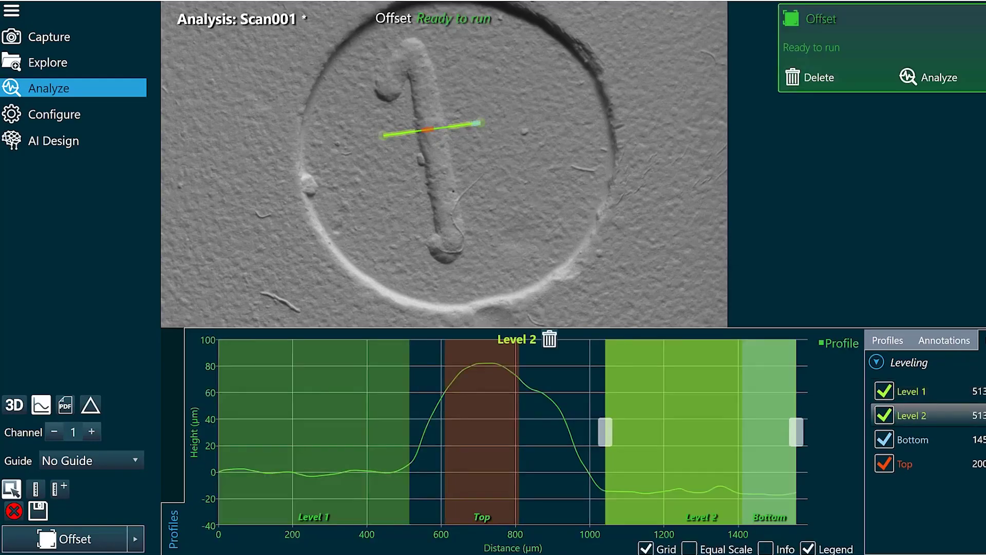
click(343, 419)
drag(410, 430, 380, 459)
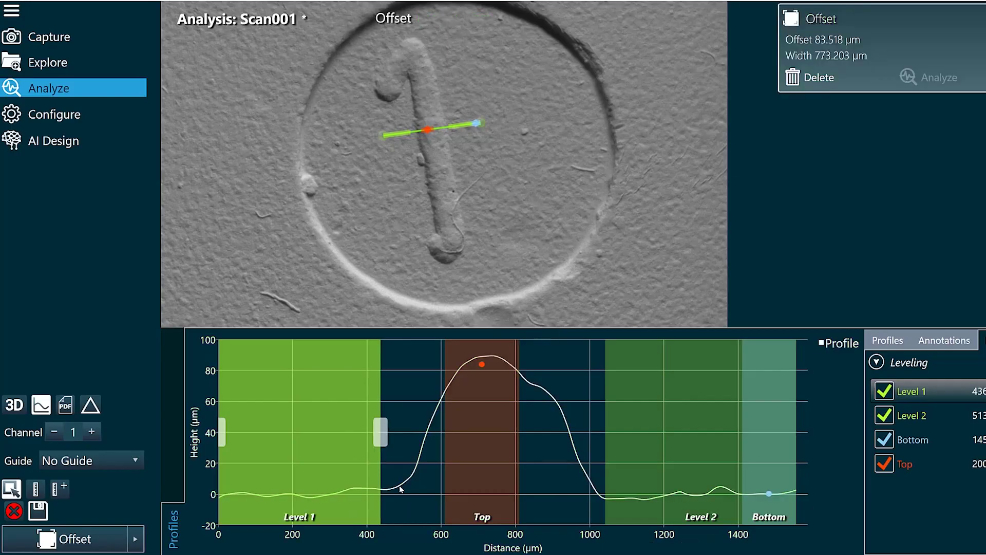
mouse_move(361, 498)
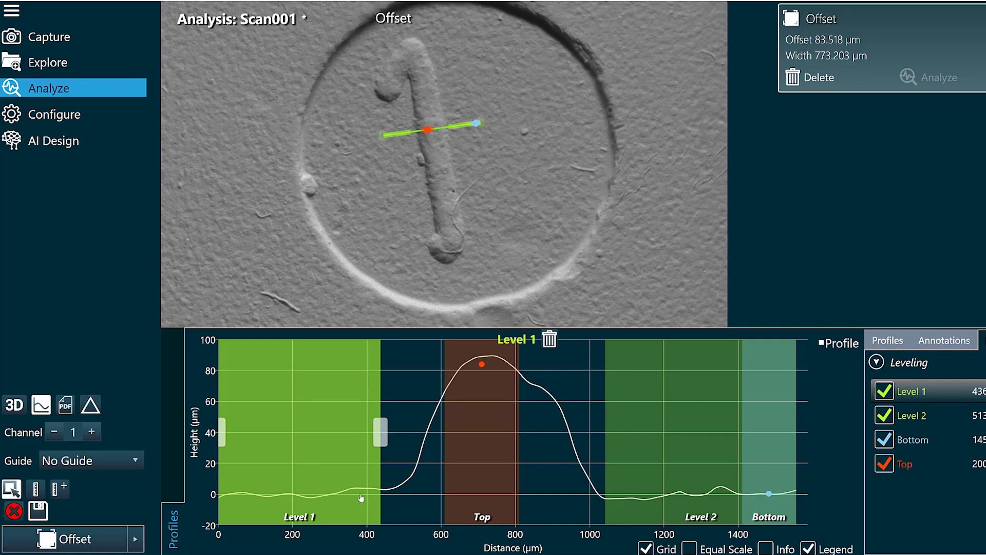
Widen the Top region to about 477 µm so it spans the bump, and set its method to Maximum
click(492, 476)
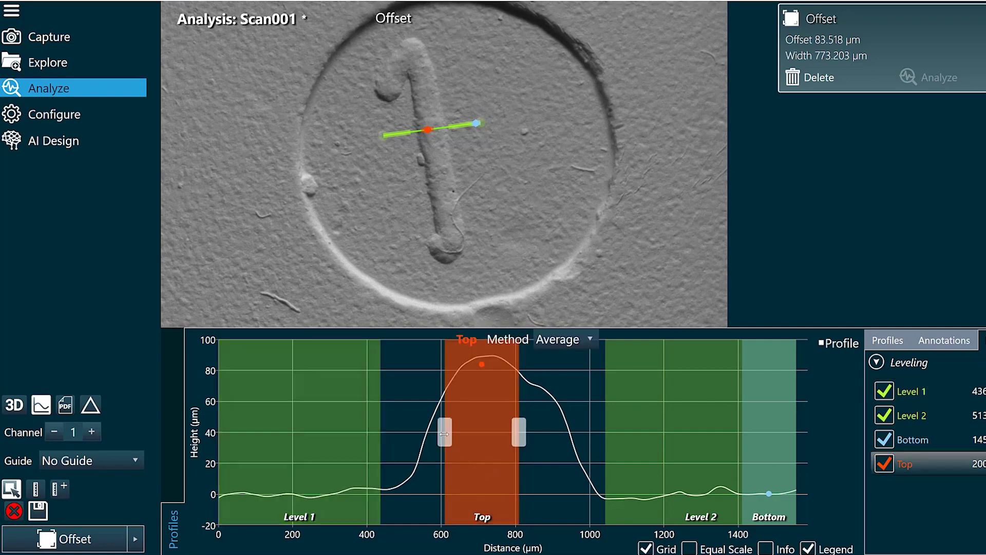
drag(445, 433, 406, 433)
drag(521, 434, 584, 444)
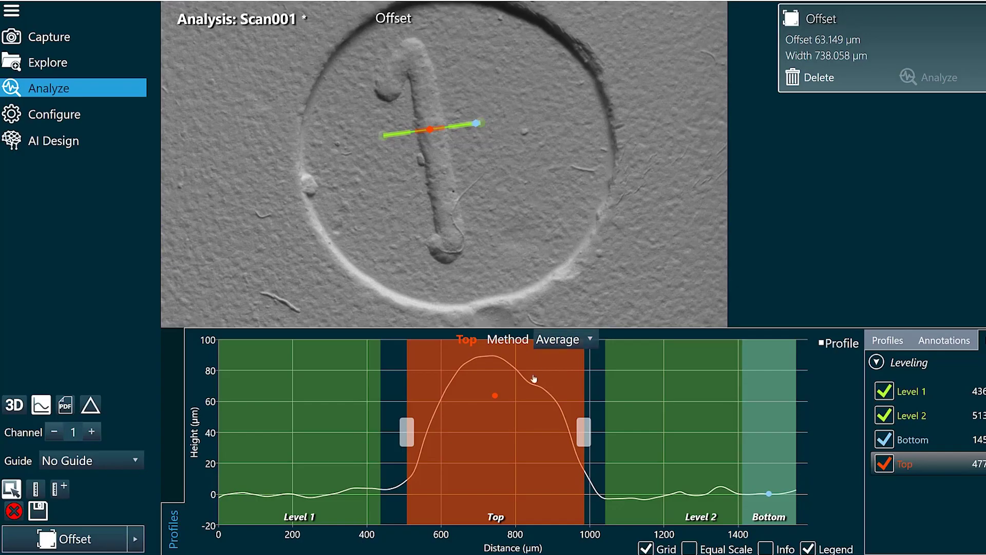
click(576, 344)
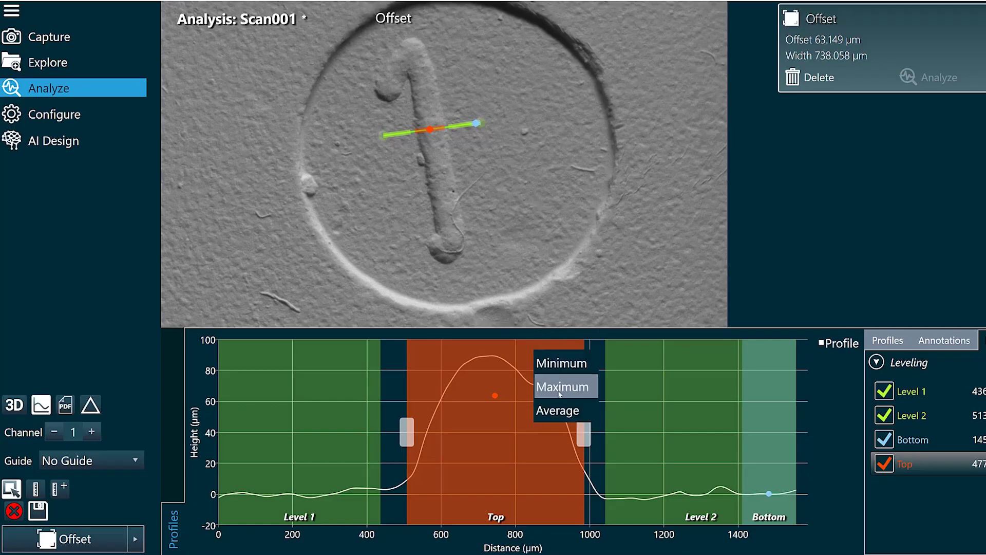
click(560, 387)
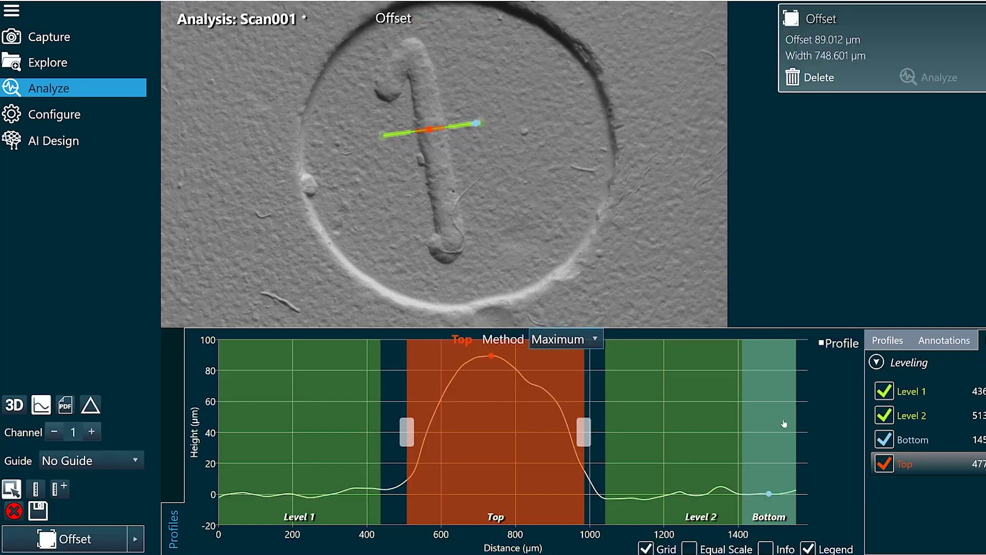
Widen the Bottom region to about 513 µm so it covers the flat stretch after the bump
click(784, 424)
drag(743, 433, 605, 447)
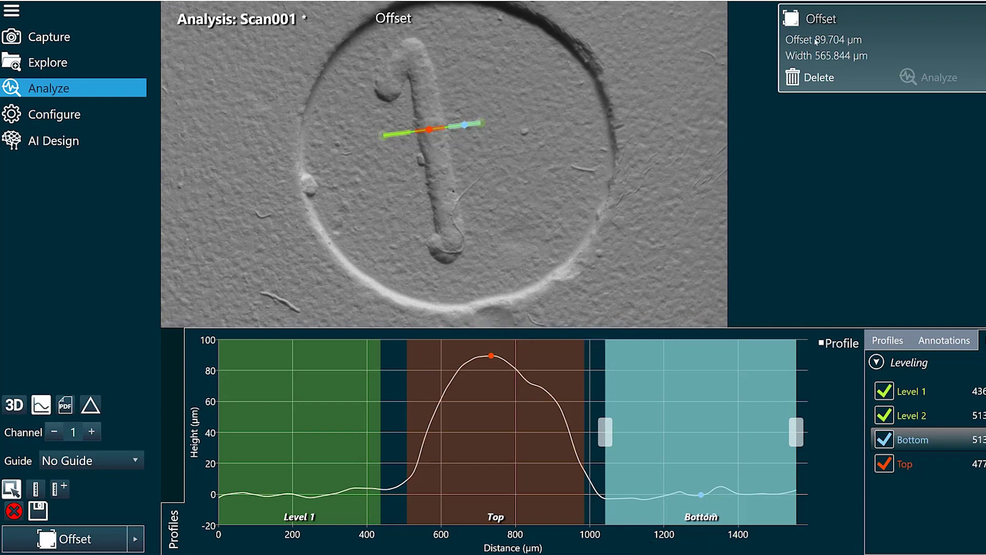
mouse_move(498, 356)
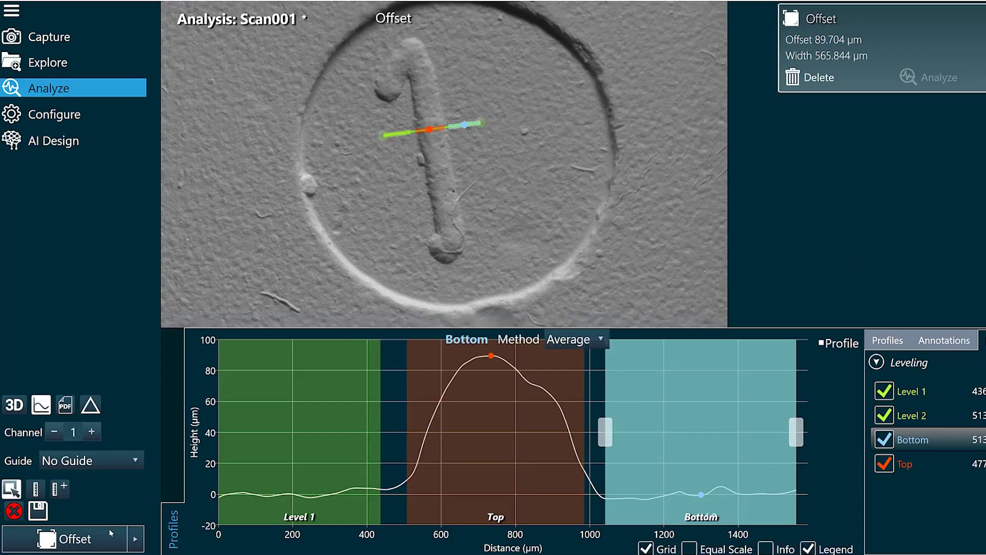
Create a second Offset measurement with a line about 1,770 µm long across the numeral's upper flag and stem
click(93, 539)
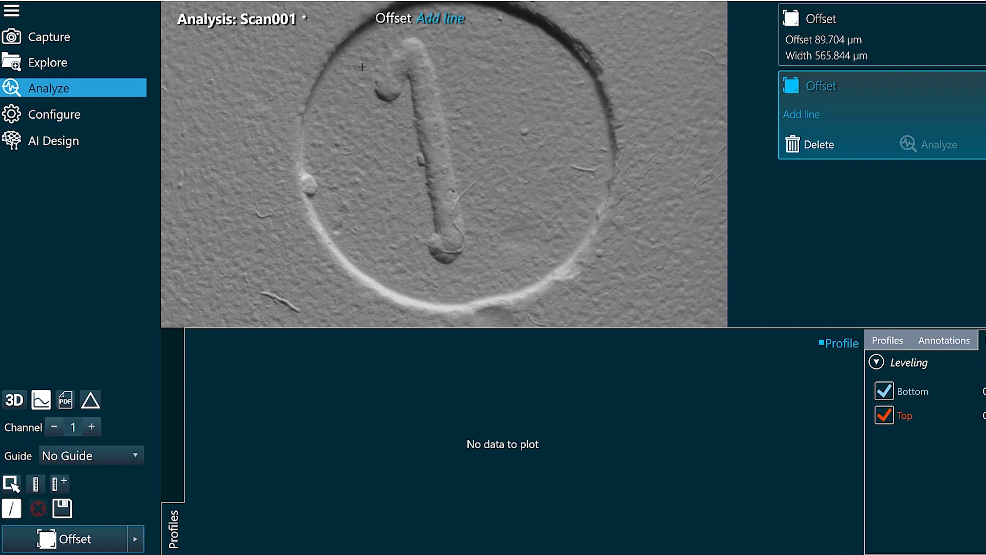
drag(361, 69, 465, 111)
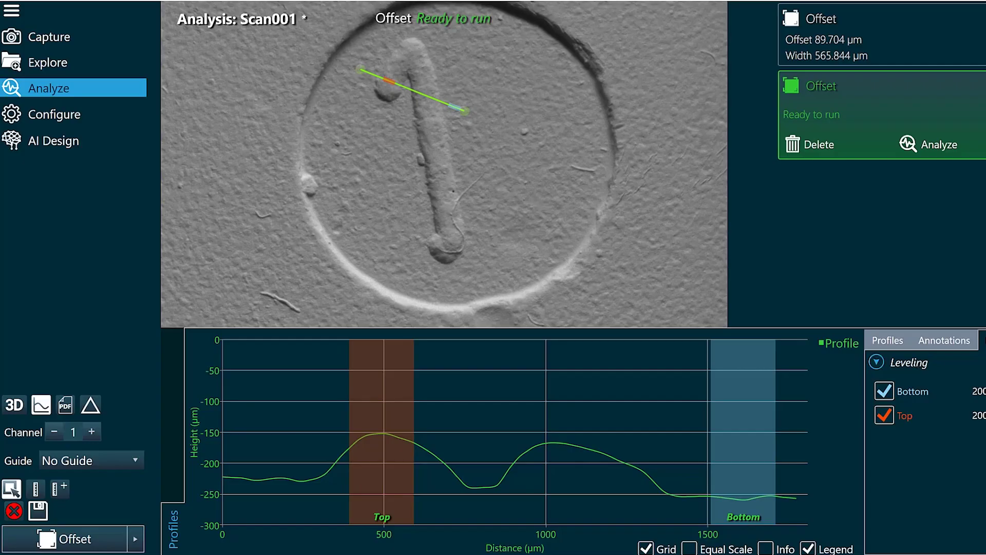
click(751, 451)
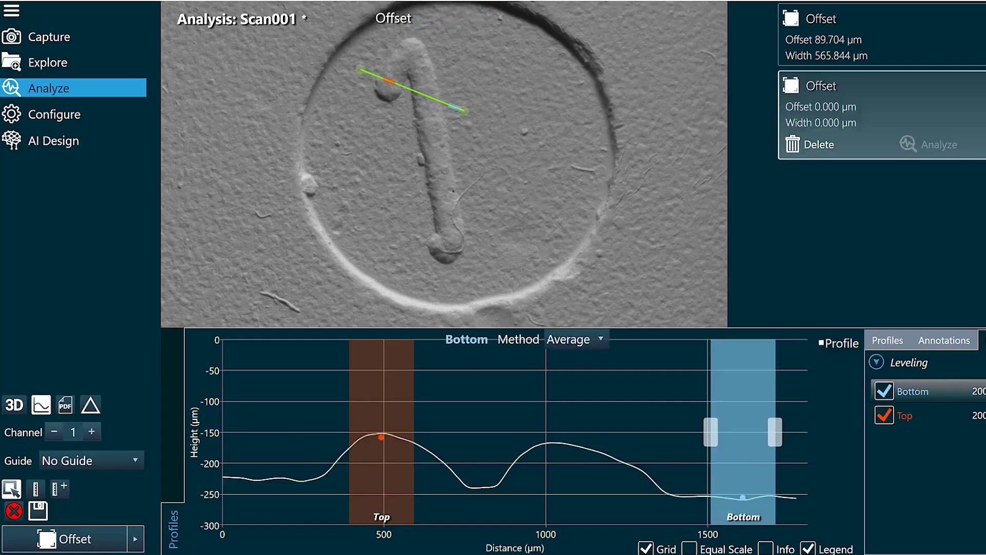
Add leveling regions at both ends of the second profile, about 281 µm wide at the start and 329 µm at the end
click(984, 363)
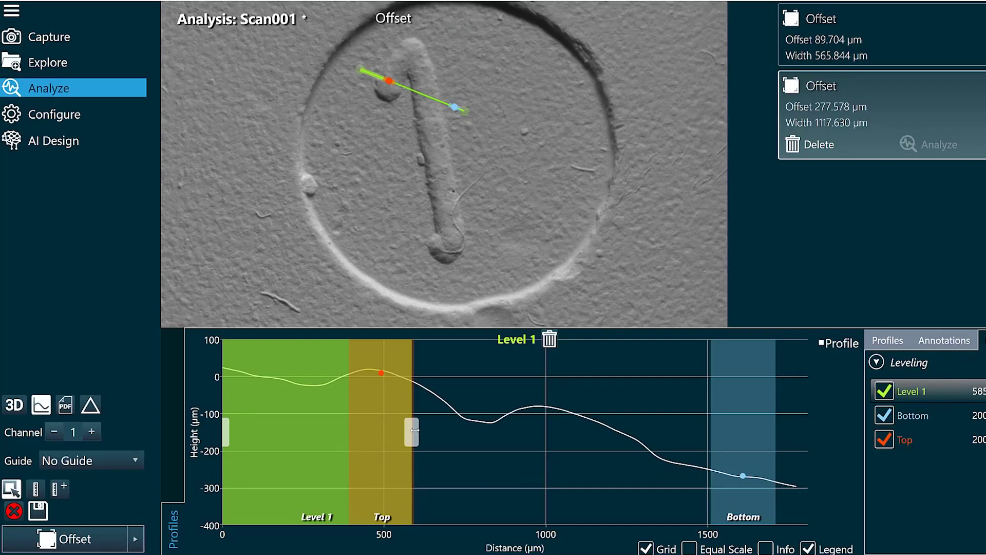
drag(414, 430, 311, 426)
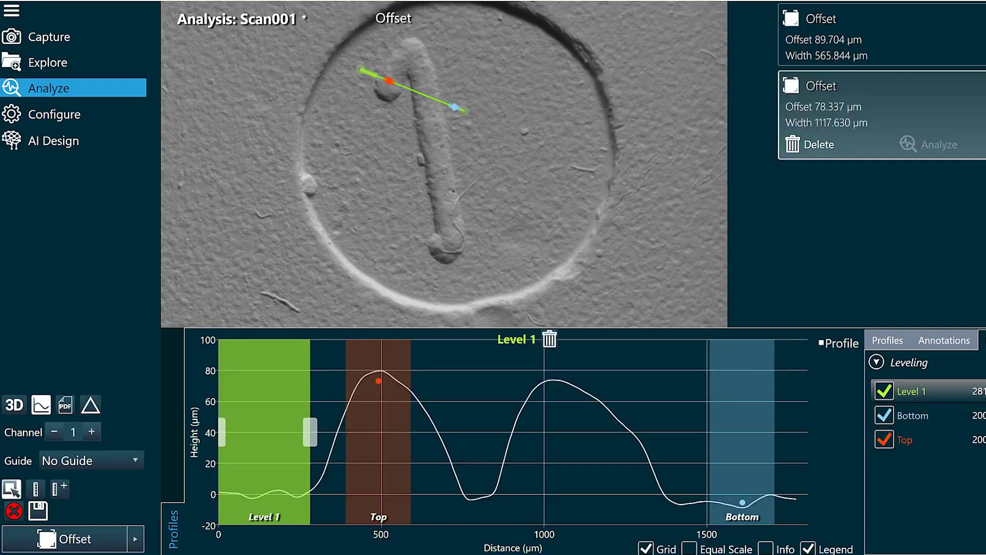
click(608, 429)
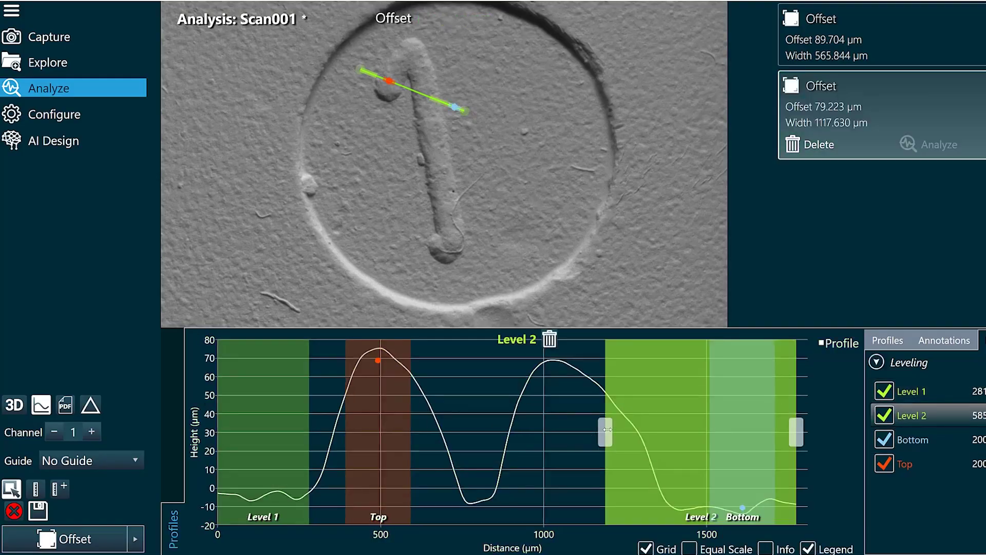
drag(607, 429, 688, 432)
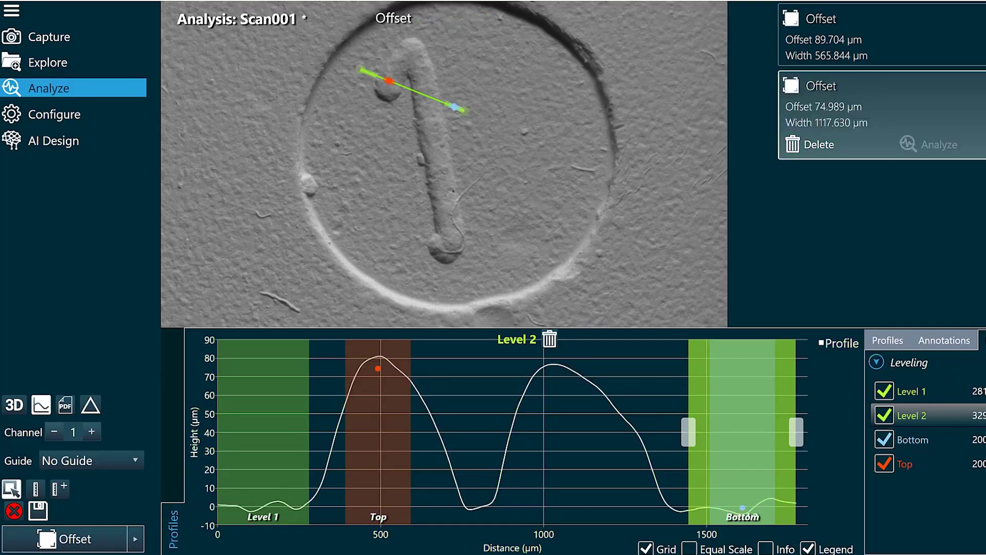
Add a third leveling region about 54 µm wide in the valley between the two peaks
click(606, 431)
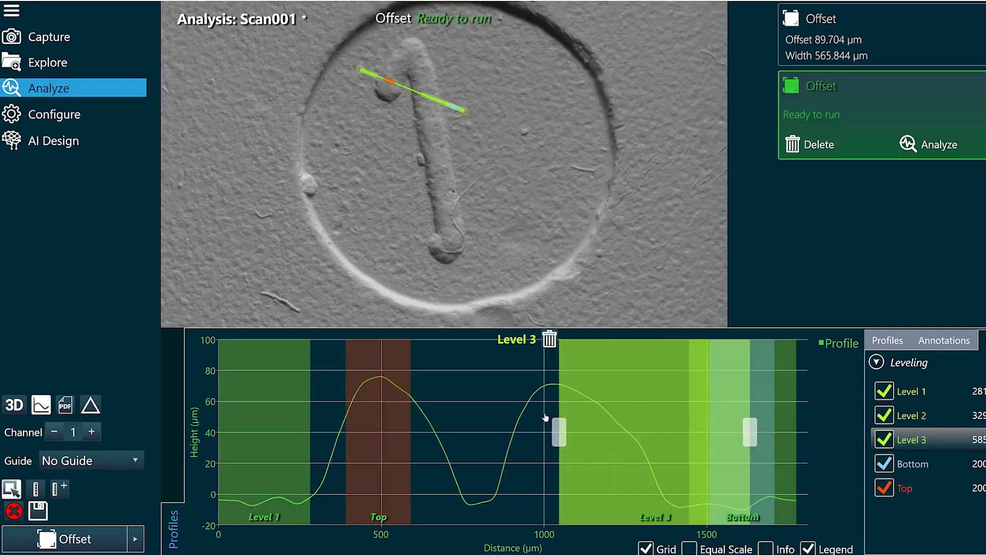
drag(608, 414, 513, 419)
drag(655, 432, 486, 433)
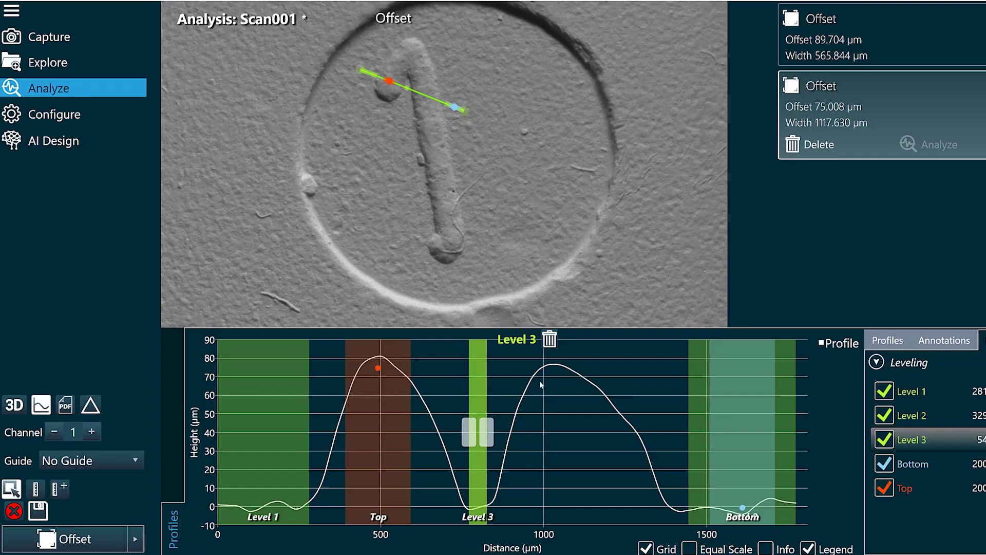
Move the Bottom region onto the second peak, at about 950 to 1,150 µm, and set its method to Maximum
click(363, 465)
click(755, 416)
drag(755, 416, 571, 410)
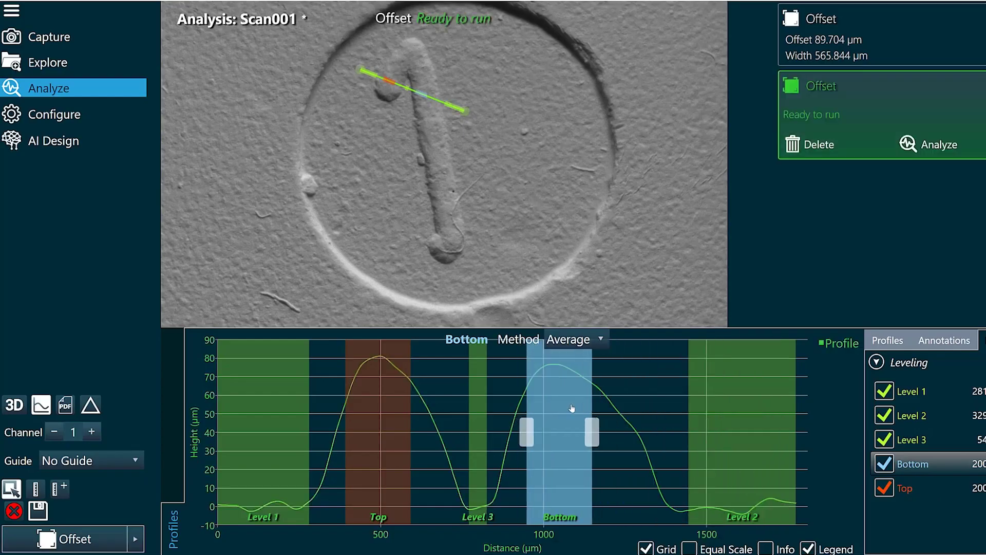
click(576, 341)
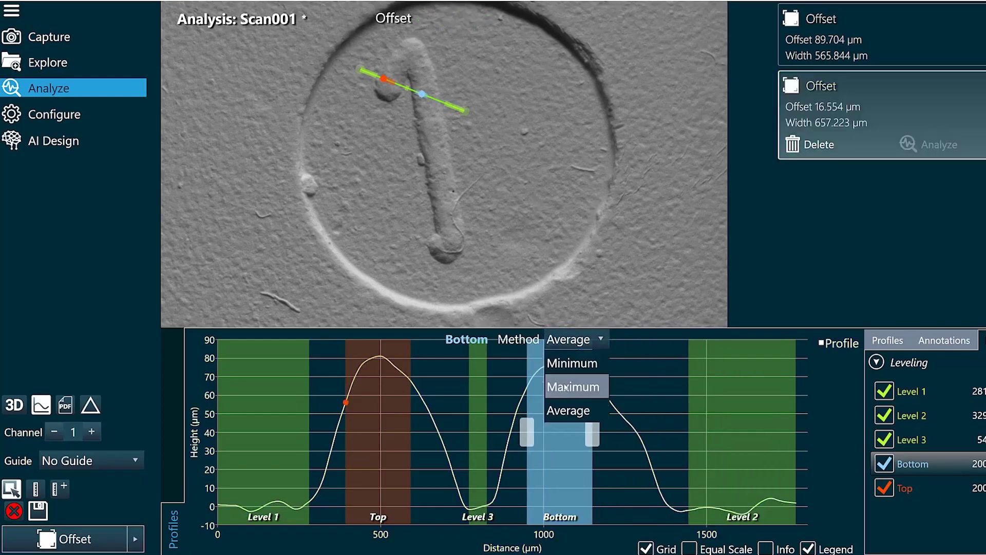
click(569, 386)
Set the method of the Top region on the first peak to Maximum
click(407, 429)
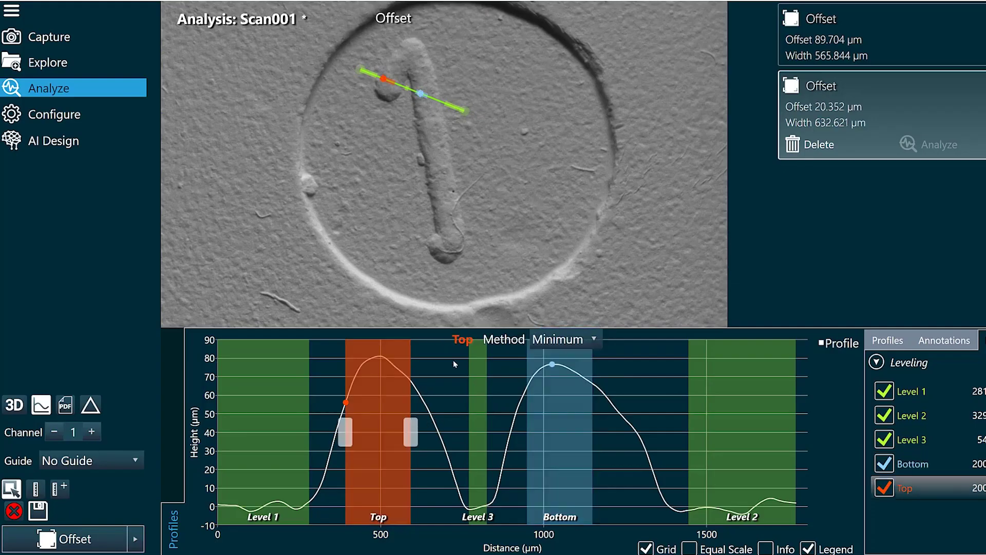
click(546, 344)
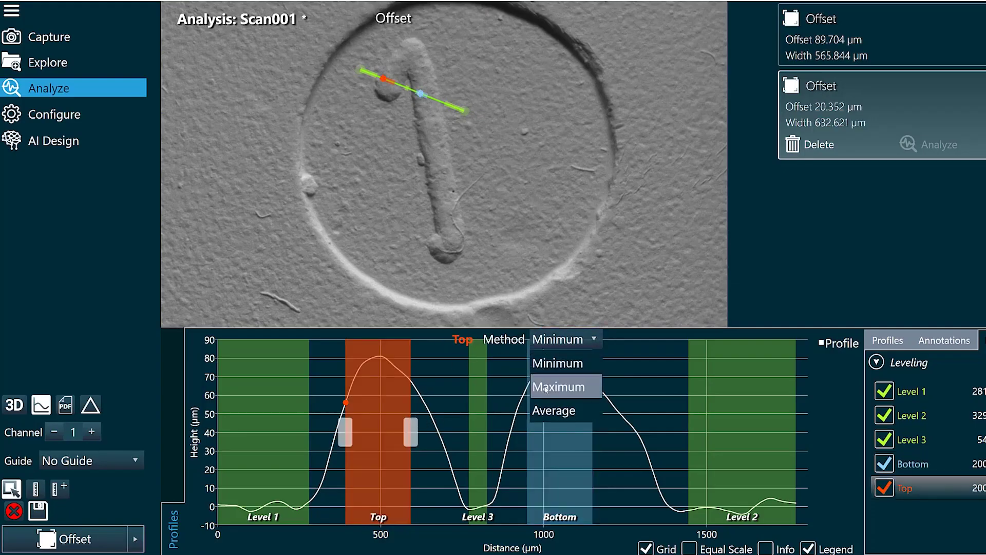
click(546, 388)
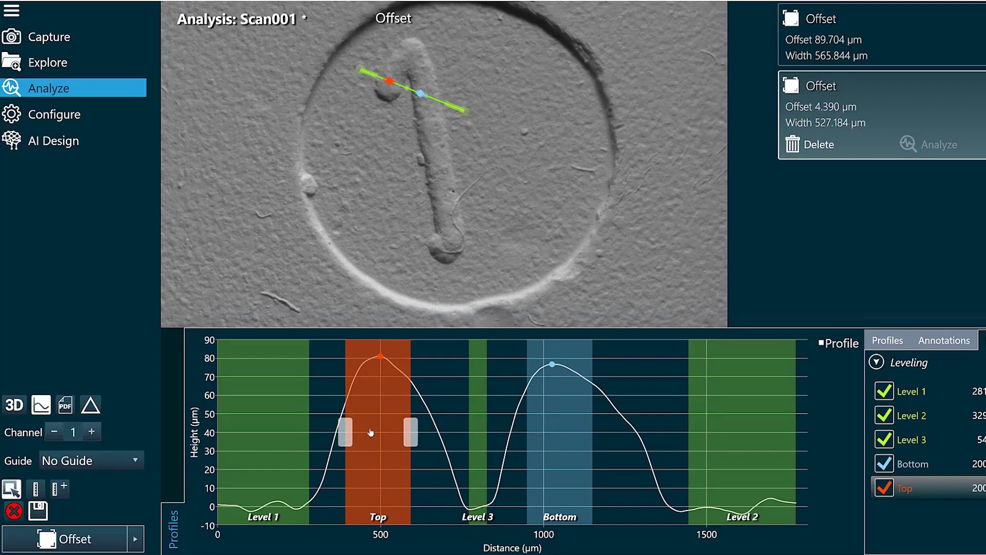
mouse_move(382, 363)
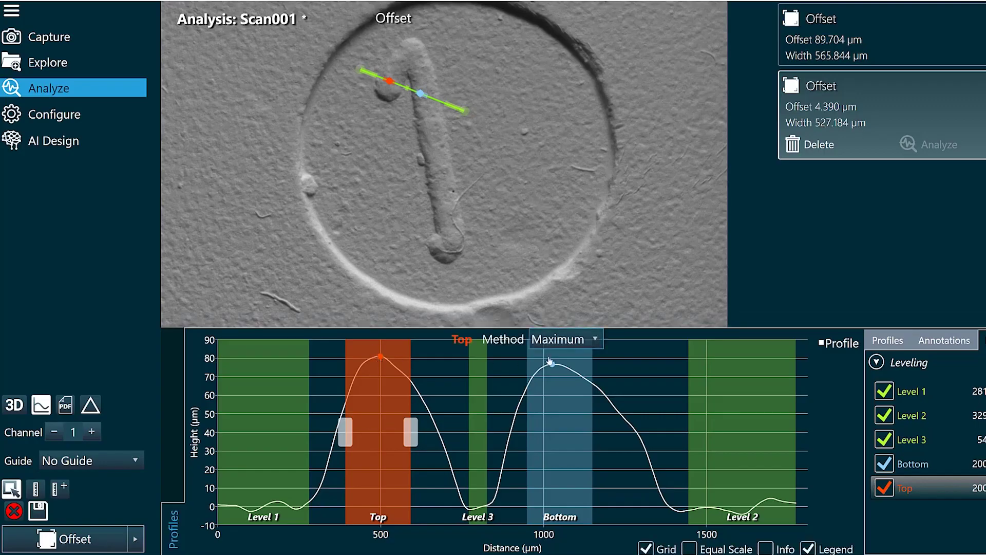
click(582, 343)
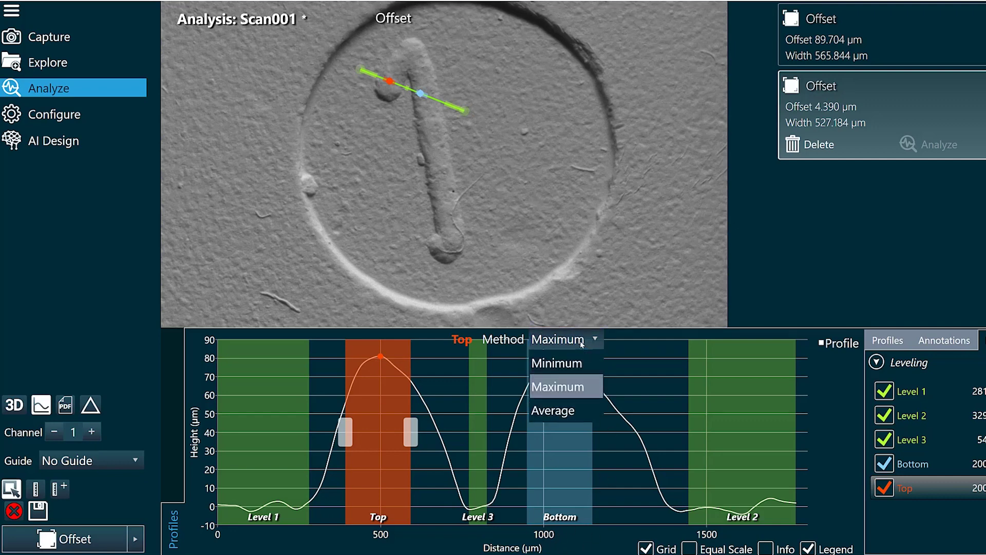
Keep Maximum as the Top region's method, return to the scan list and save the Scan001 analysis
click(588, 396)
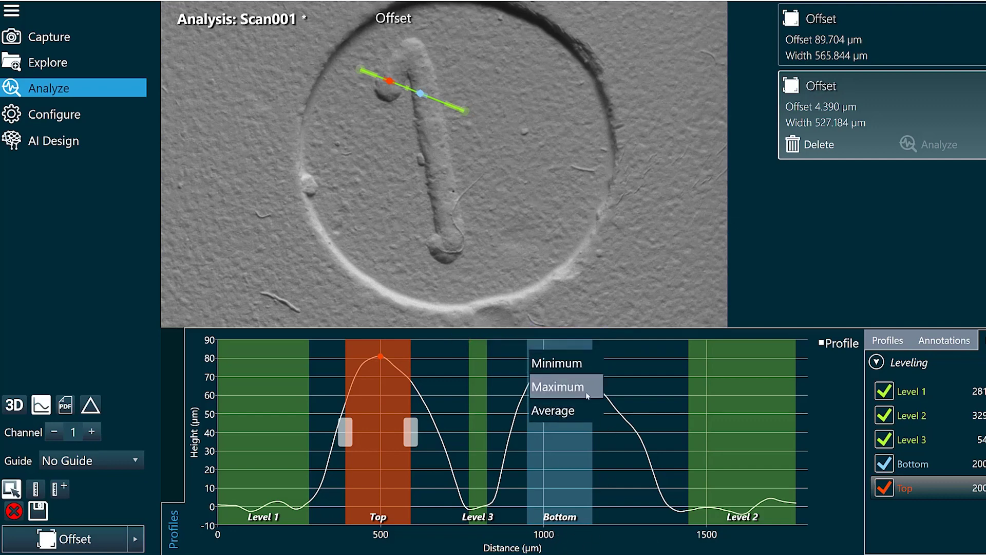
click(568, 486)
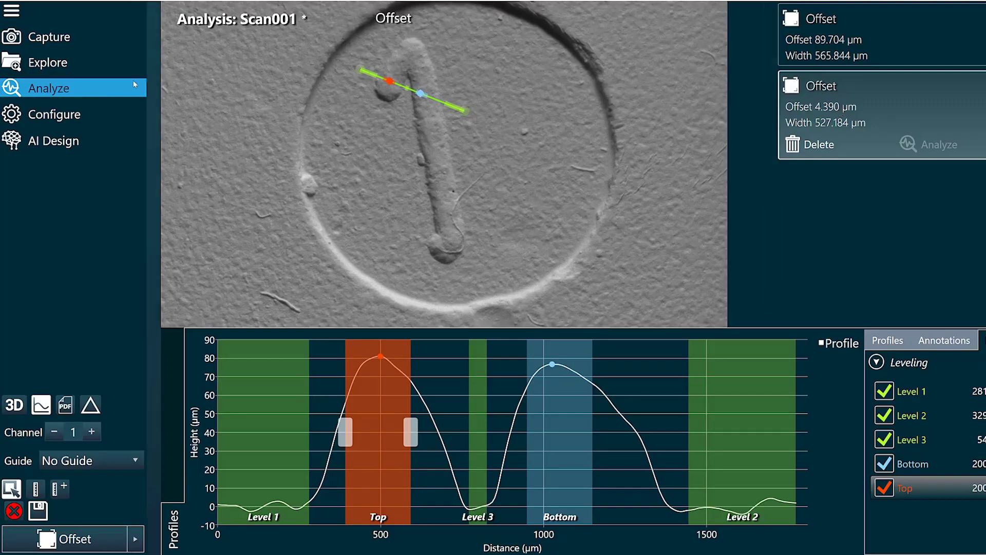
click(61, 65)
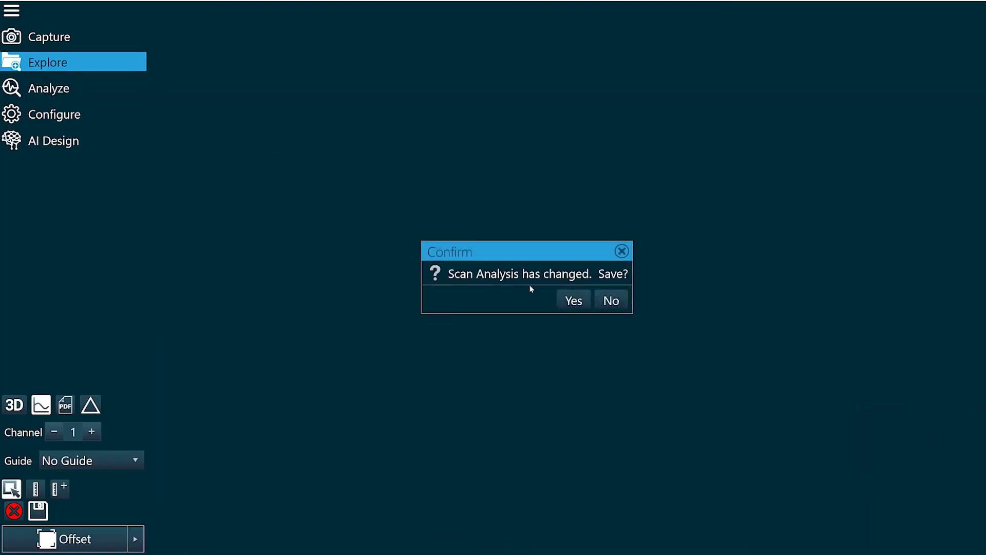
click(576, 307)
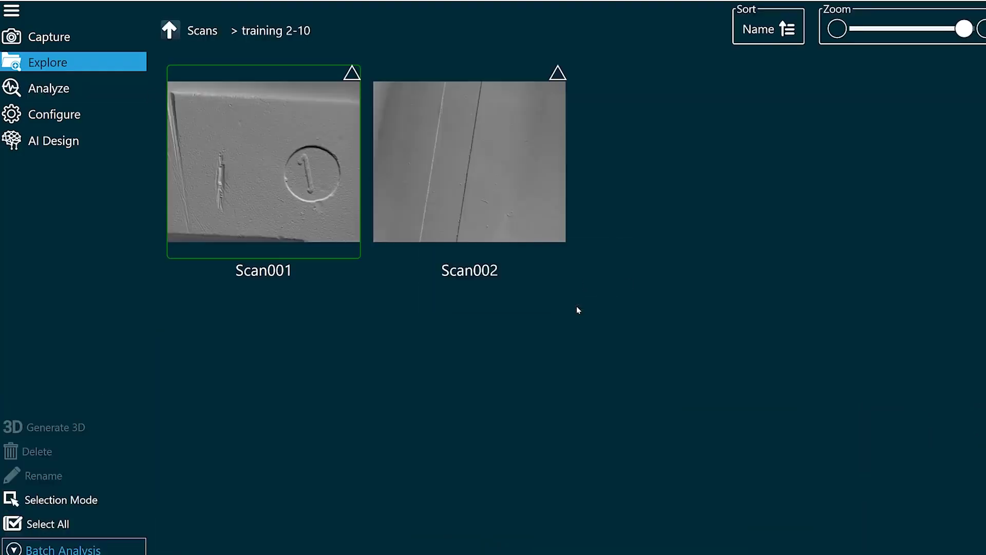
Open Scan002 for analysis and inspect its surface in 3D before returning to the 2D image
double_click(487, 163)
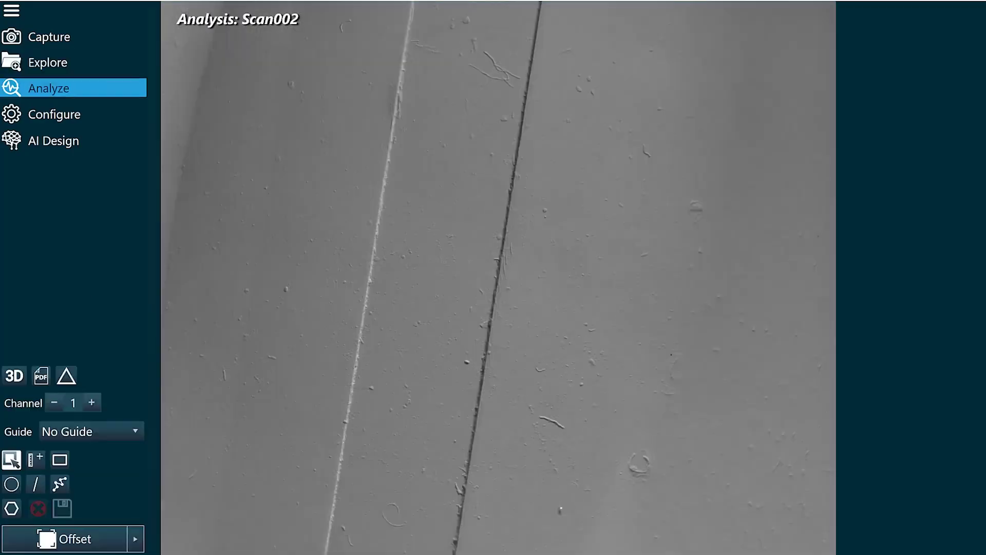
click(15, 376)
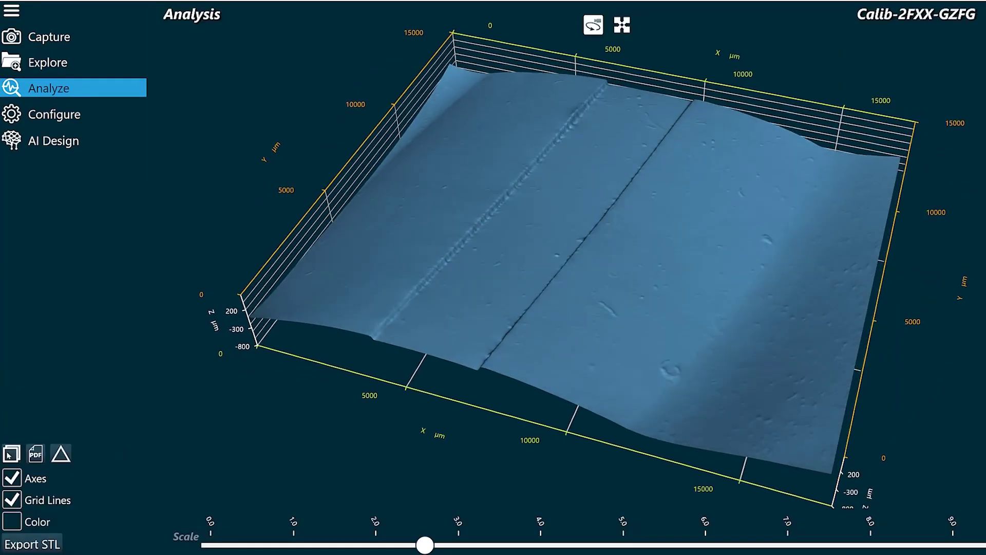
click(10, 456)
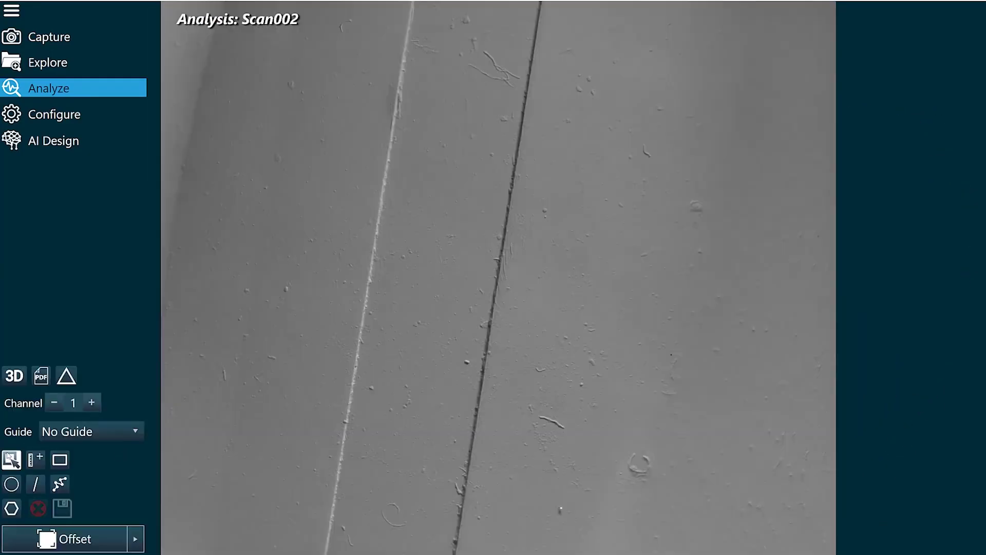
Add an Offset measurement on Scan002 with a line about 6,350 µm long crossing both long edges
click(101, 545)
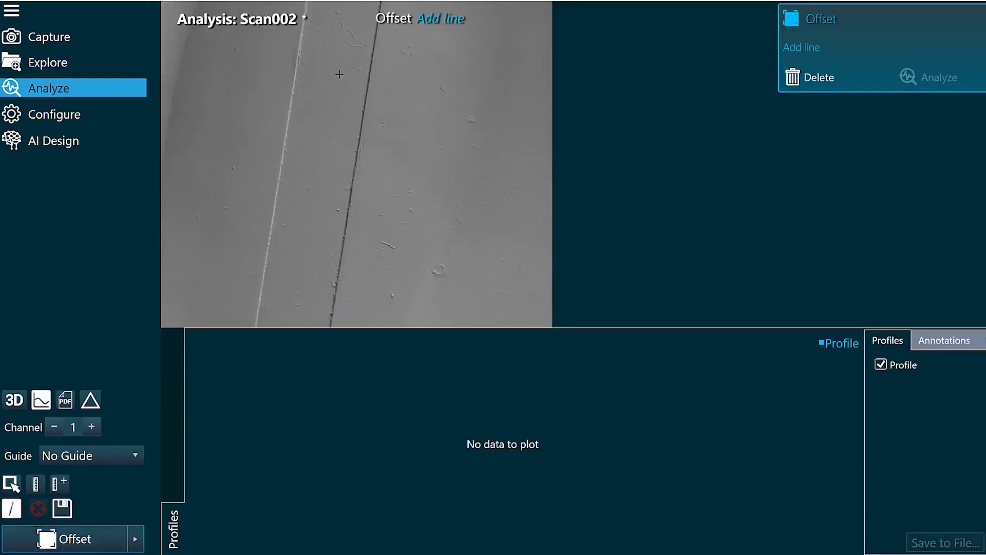
drag(257, 103, 400, 123)
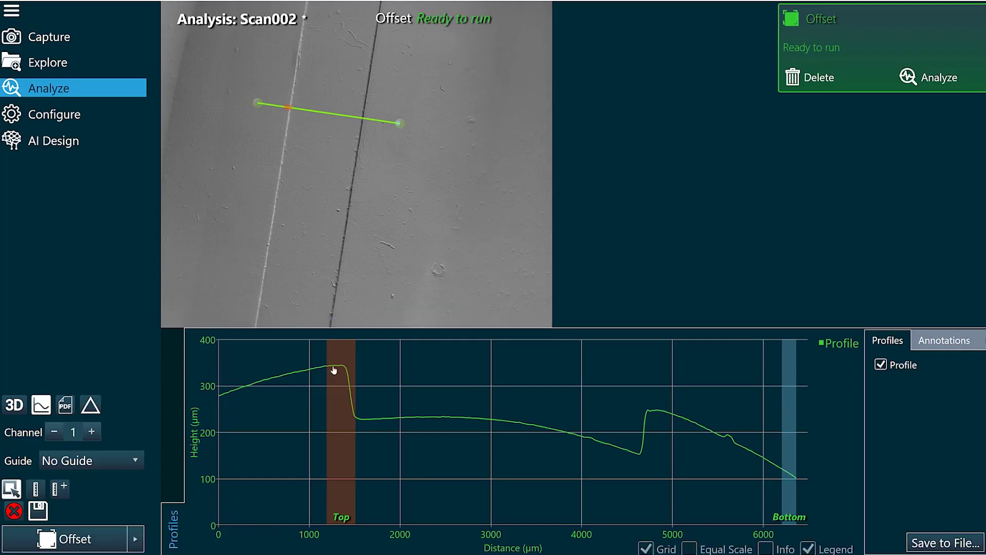
Add a leveling region of order 2 across the valley, at about 2,000 to 4,100 µm, and run the analysis
click(350, 403)
click(984, 363)
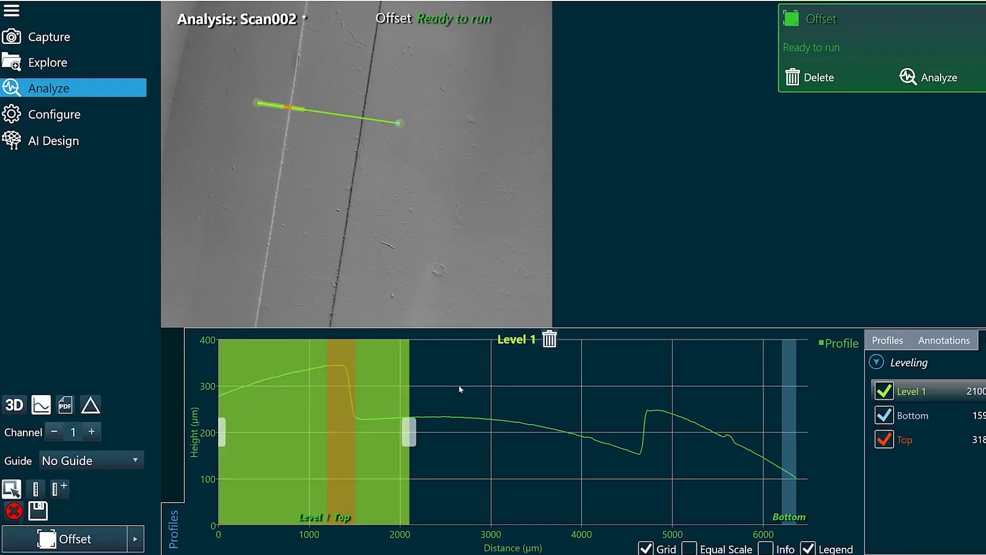
drag(399, 419, 571, 409)
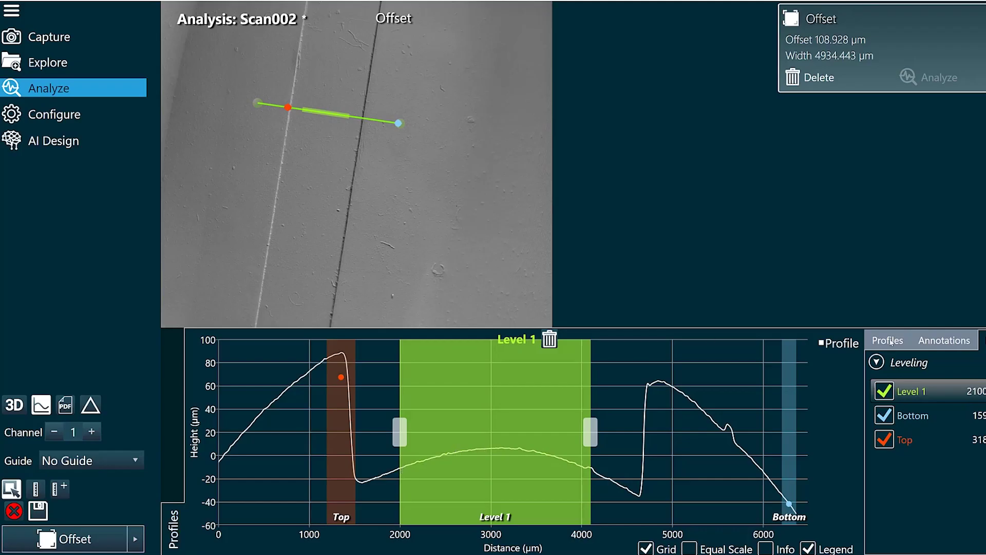
click(877, 362)
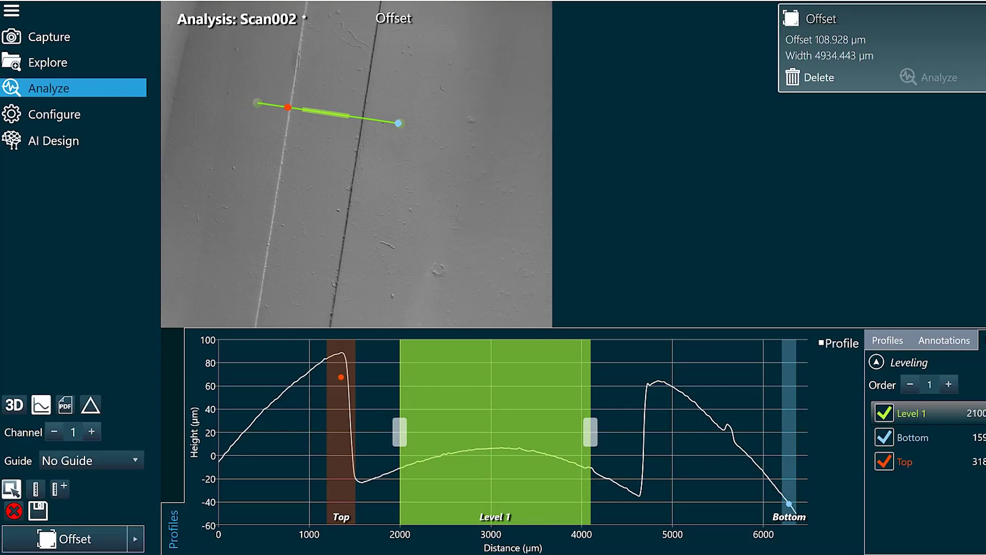
click(950, 385)
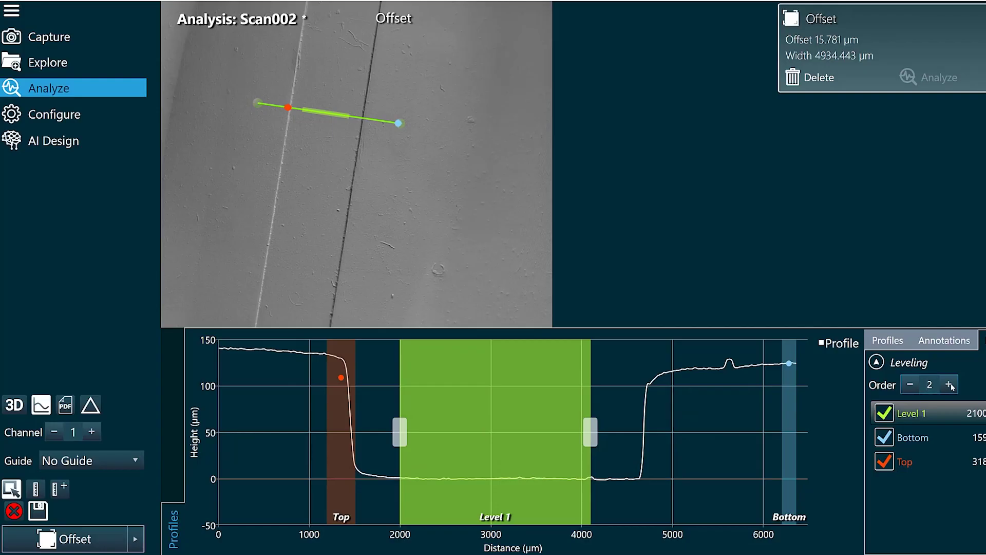
Resize the Top region to about 1,106 µm on the first plateau and the Bottom region to about 2,113 µm across the valley
mouse_move(342, 410)
mouse_down()
mouse_move(247, 397)
mouse_move(243, 406)
mouse_move(328, 425)
mouse_move(339, 415)
mouse_up()
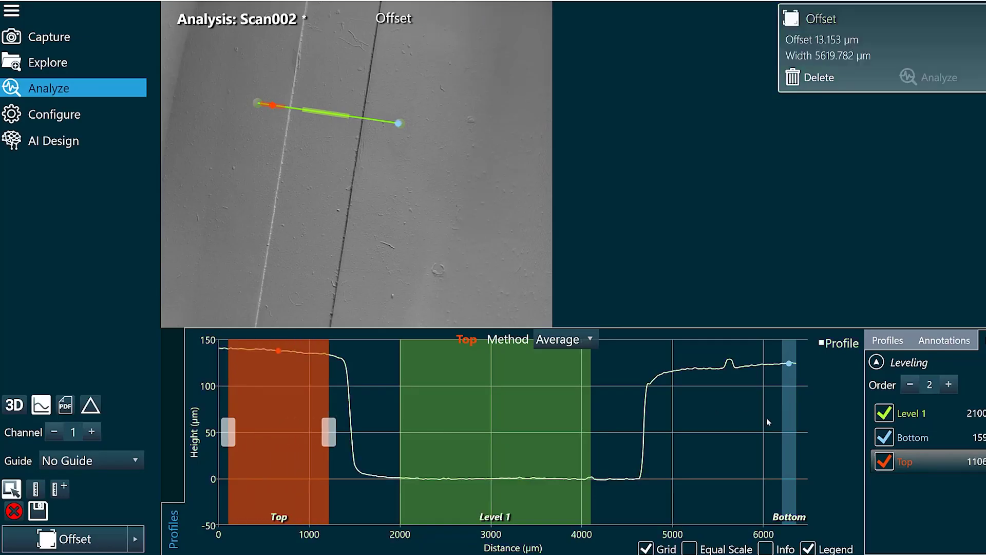
drag(788, 418, 592, 442)
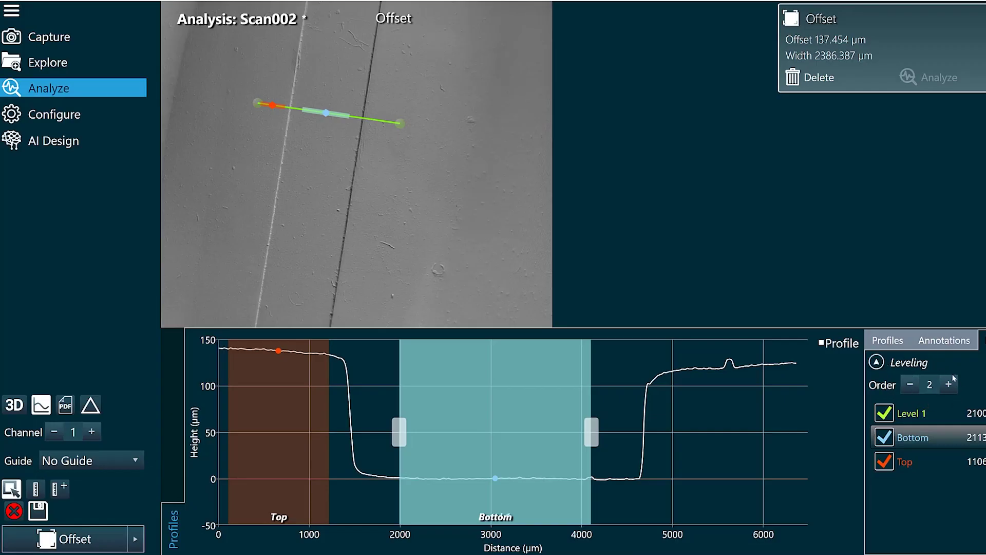
Open a PDF report of the Scan002 offset analysis
mouse_move(449, 468)
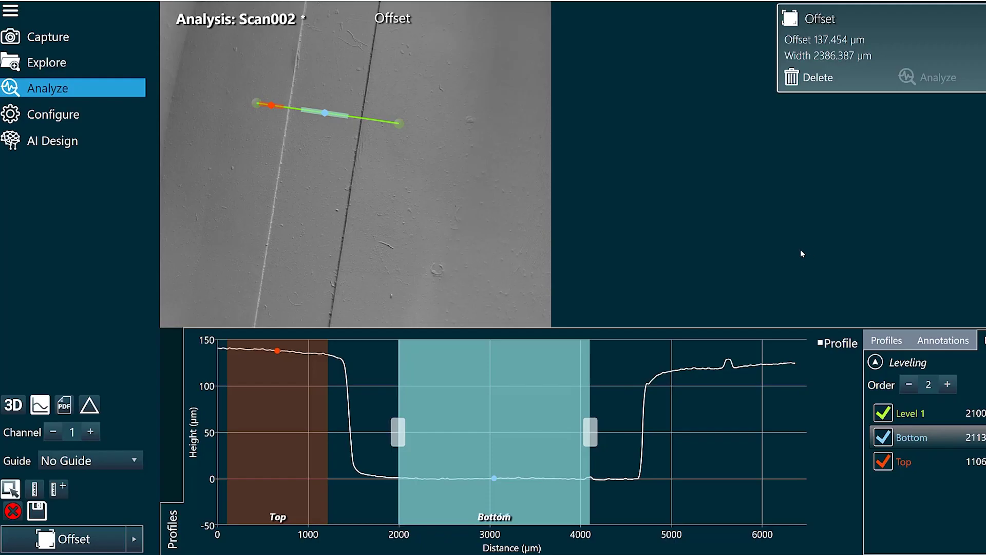
click(64, 404)
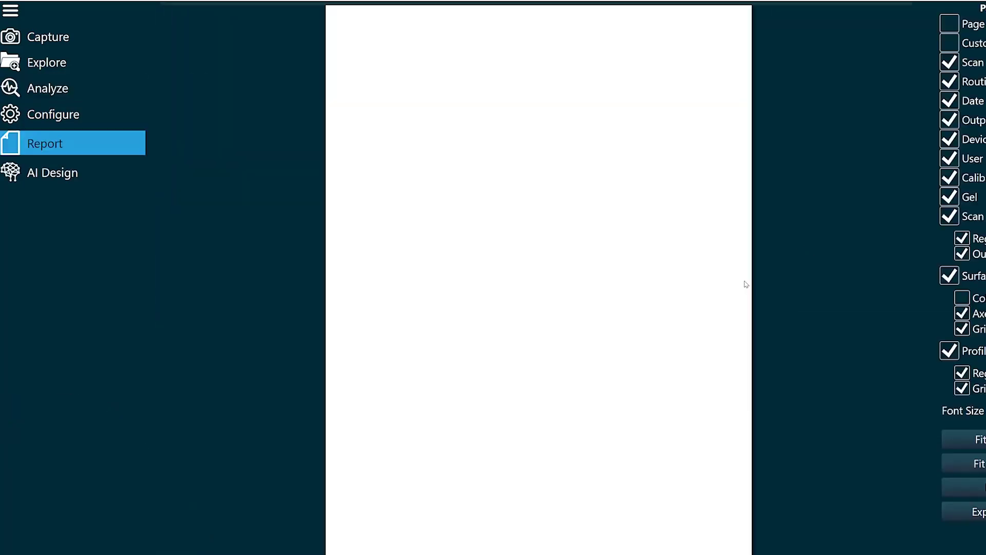